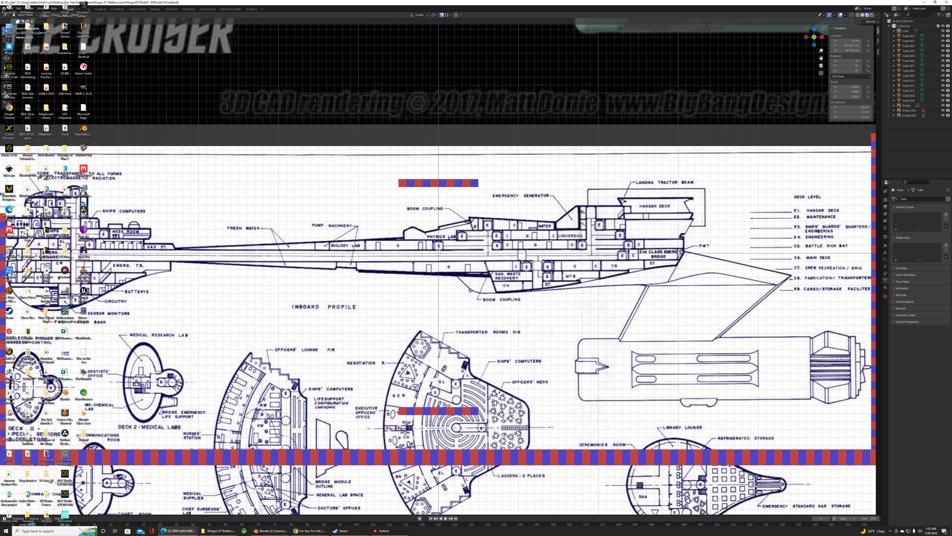
# Step: Switch to the other Blender window containing the wireframe cruiser model over the top-plan blueprint
pyautogui.moveTo(177, 531)
pyautogui.moveTo(271, 530)
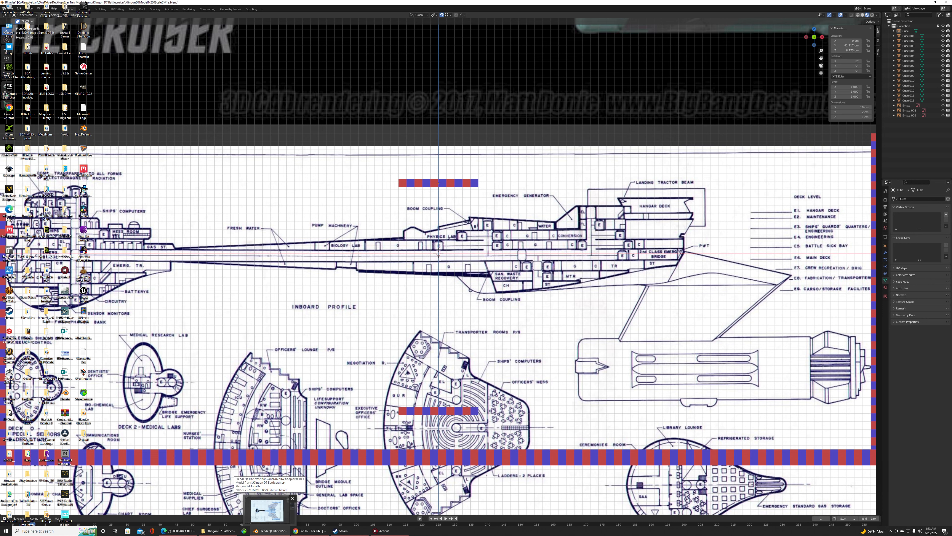
pyautogui.click(267, 510)
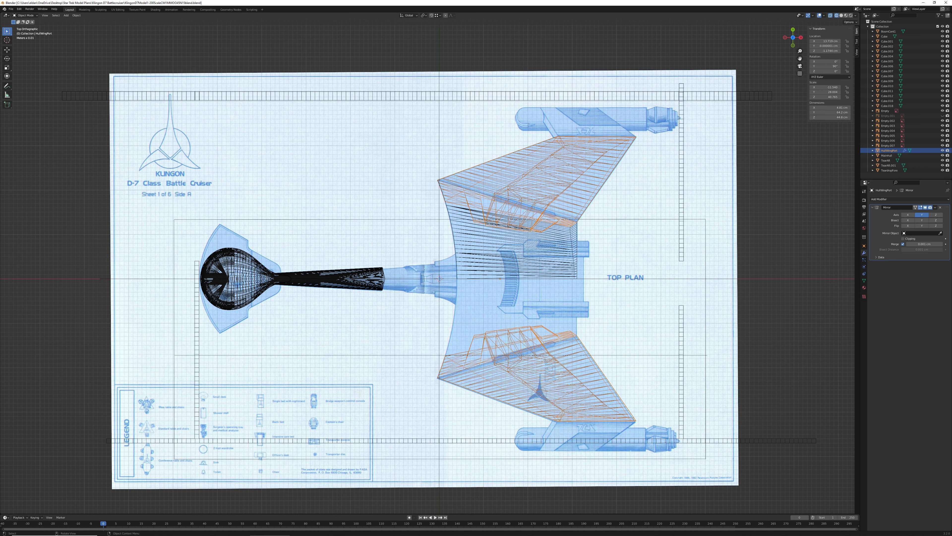
# Step: Change the perspective view of the ship model from wireframe to solid shading
pyautogui.scroll(-1, 427, 279)
pyautogui.moveTo(427, 279); pyautogui.dragTo(453, 217, button='middle')
pyautogui.scroll(3, 453, 217)
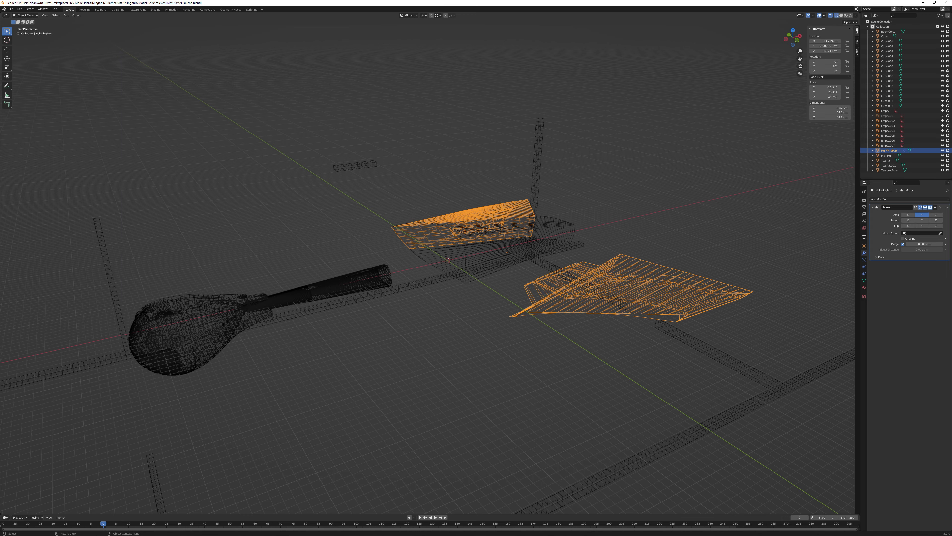
pyautogui.keyDown('shift'); pyautogui.moveTo(452, 217); pyautogui.dragTo(527, 229, button='middle'); pyautogui.keyUp('shift')
pyautogui.scroll(2, 460, 238)
pyautogui.scroll(-1, 459, 239)
pyautogui.scroll(-2, 436, 236)
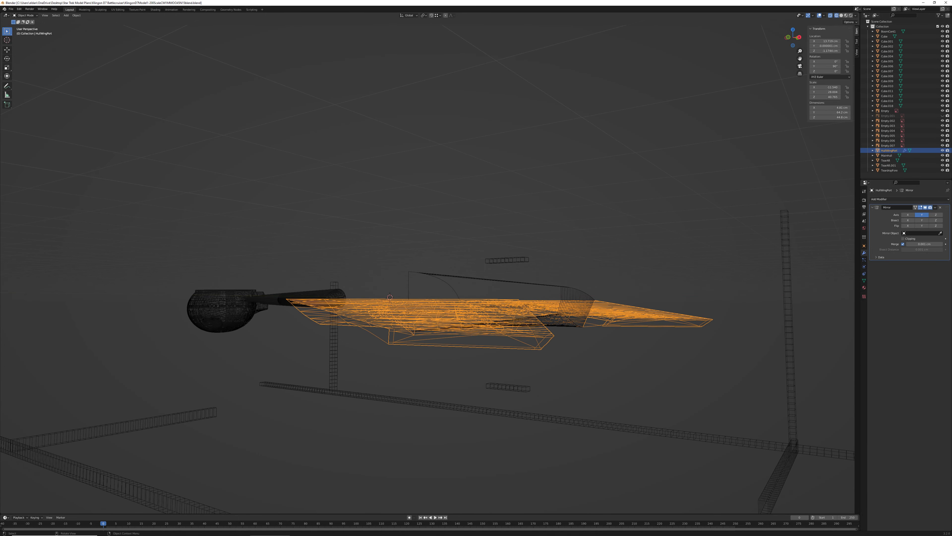
pyautogui.moveTo(527, 229); pyautogui.dragTo(649, 195, button='middle')
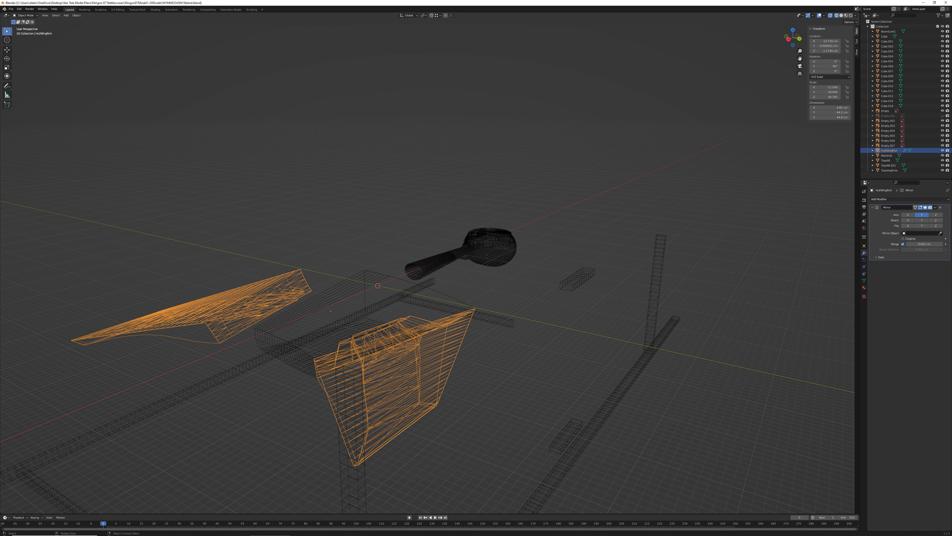
pyautogui.press('z')
pyautogui.click(441, 437)
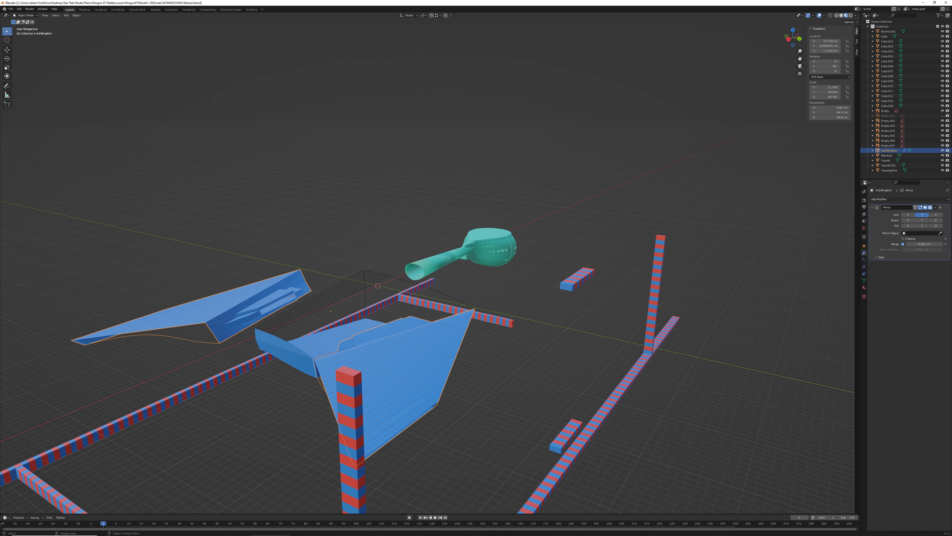
# Step: Inspect the mirrored wing parts beside the half hull from above and below, including the wing's mesh in Edit Mode
pyautogui.moveTo(441, 437); pyautogui.dragTo(337, 336, button='middle')
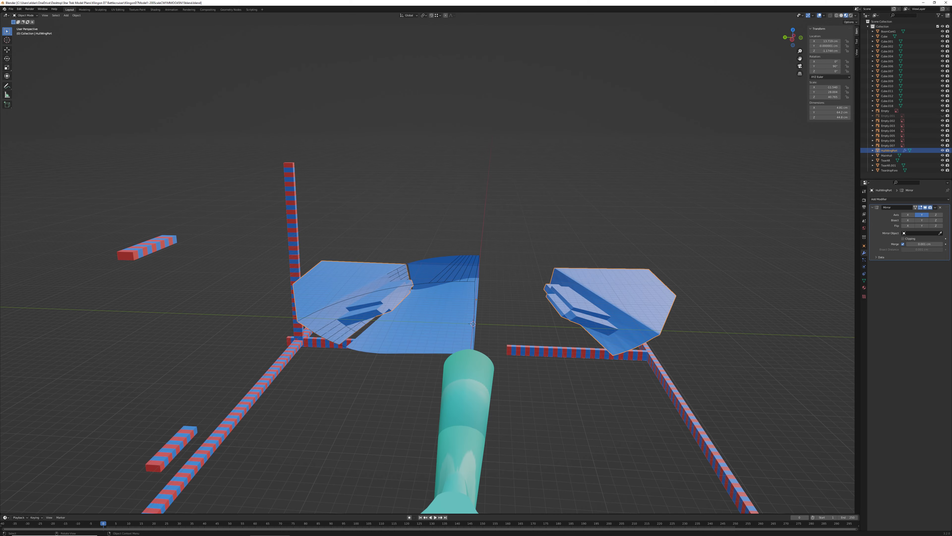
pyautogui.moveTo(393, 326); pyautogui.dragTo(549, 332, button='middle')
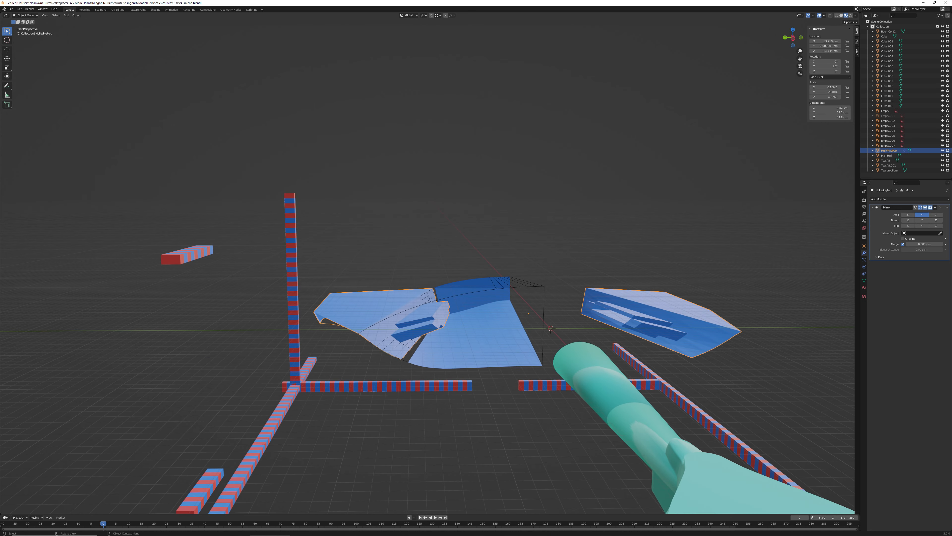
pyautogui.moveTo(549, 332); pyautogui.dragTo(417, 322, button='middle')
pyautogui.scroll(-1, 473, 314)
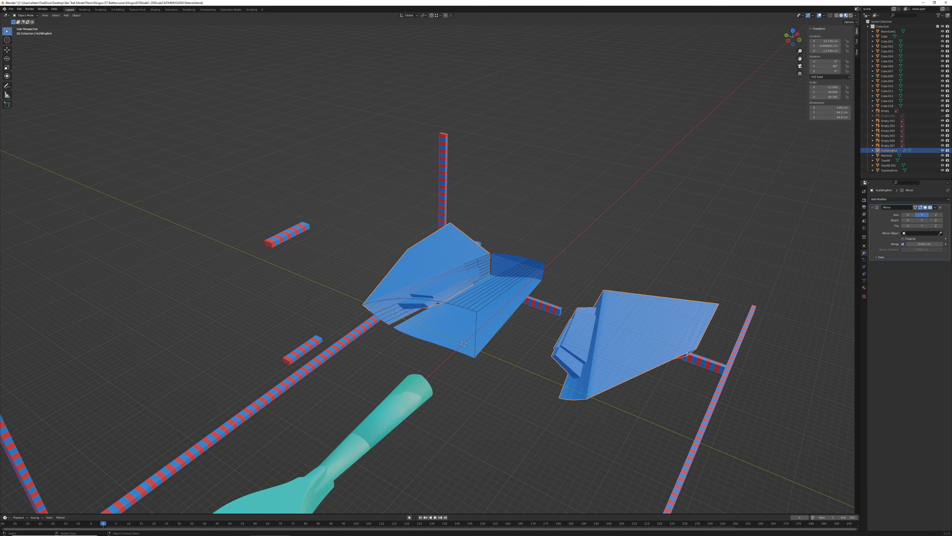
pyautogui.press('Tab')
pyautogui.moveTo(614, 364); pyautogui.dragTo(637, 275, button='middle')
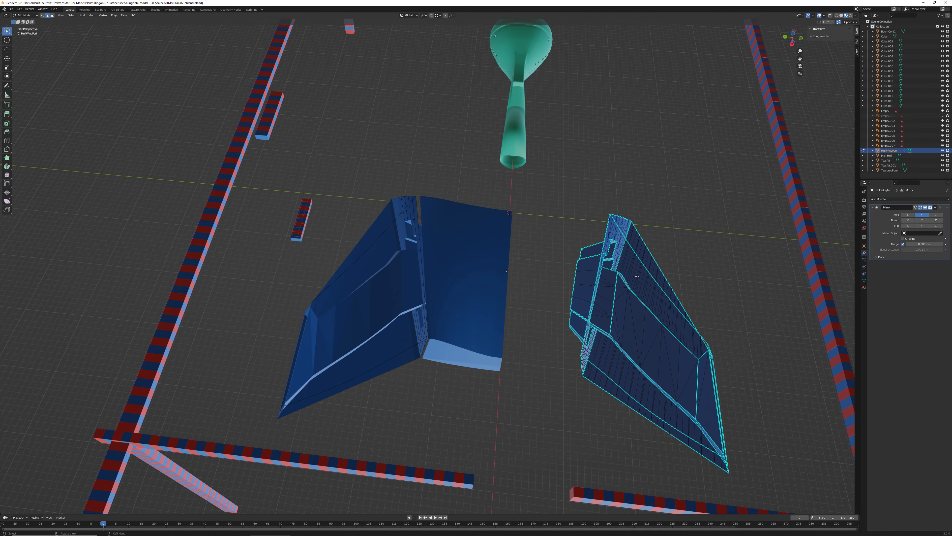
pyautogui.moveTo(637, 276); pyautogui.dragTo(396, 255, button='middle')
pyautogui.scroll(2, 647, 290)
pyautogui.scroll(2, 426, 225)
pyautogui.scroll(2, 441, 226)
pyautogui.moveTo(552, 294); pyautogui.dragTo(484, 359, button='middle')
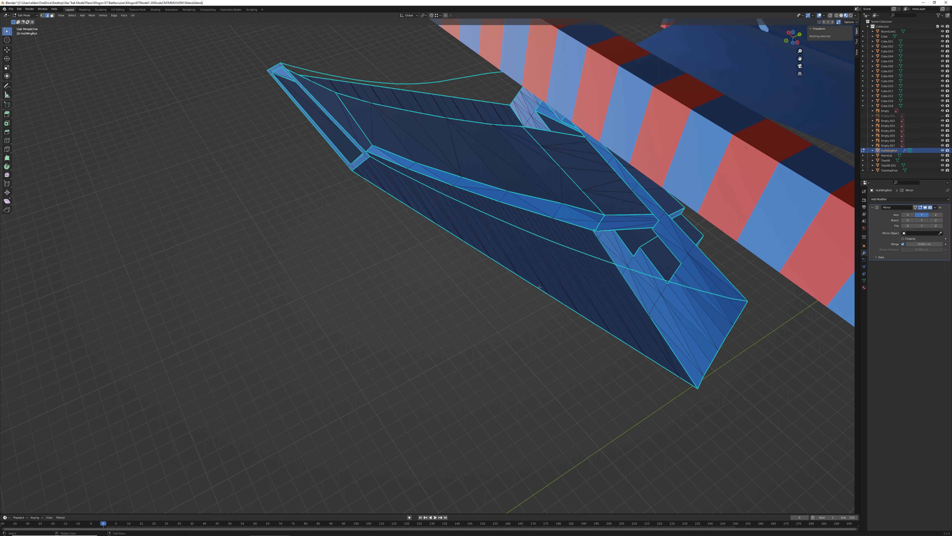
pyautogui.scroll(-3, 536, 271)
pyautogui.moveTo(536, 271); pyautogui.dragTo(600, 311, button='middle')
pyautogui.scroll(2, 599, 311)
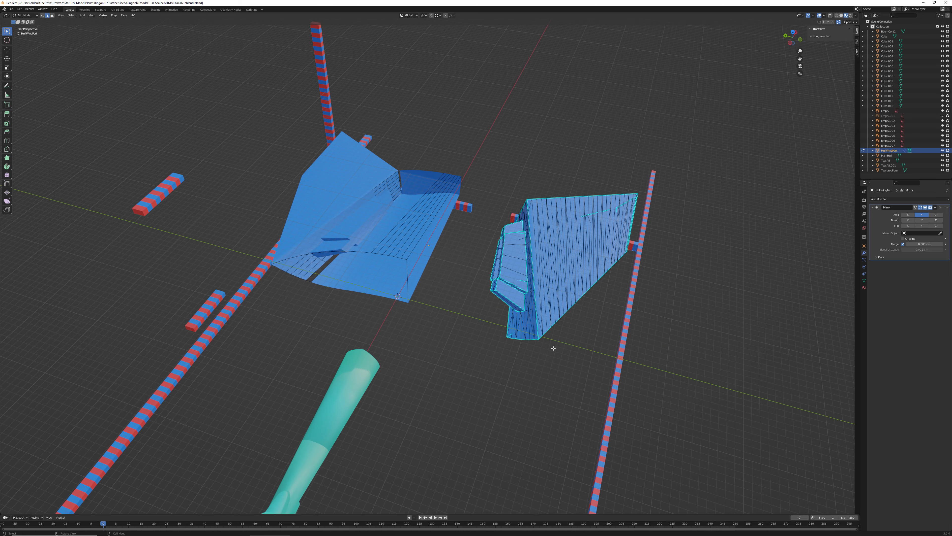
pyautogui.moveTo(550, 362); pyautogui.dragTo(514, 346, button='middle')
pyautogui.moveTo(471, 344); pyautogui.dragTo(529, 344, button='middle')
pyautogui.scroll(2, 522, 316)
pyautogui.scroll(3, 525, 314)
pyautogui.scroll(-4, 525, 314)
pyautogui.scroll(2, 529, 344)
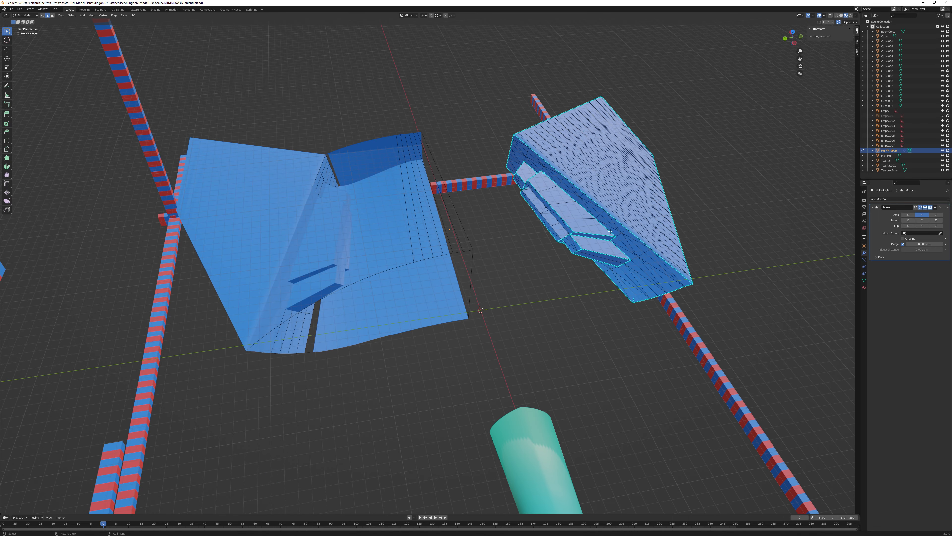
pyautogui.moveTo(610, 231); pyautogui.dragTo(543, 237, button='middle')
pyautogui.moveTo(599, 259); pyautogui.dragTo(609, 279, button='middle')
pyautogui.moveTo(521, 276); pyautogui.dragTo(497, 275, button='middle')
pyautogui.moveTo(402, 296); pyautogui.dragTo(493, 359, button='middle')
pyautogui.press('Tab')
# Step: Add a Mirror modifier to the main hull, mirroring it across the Y axis only
pyautogui.click(506, 270)
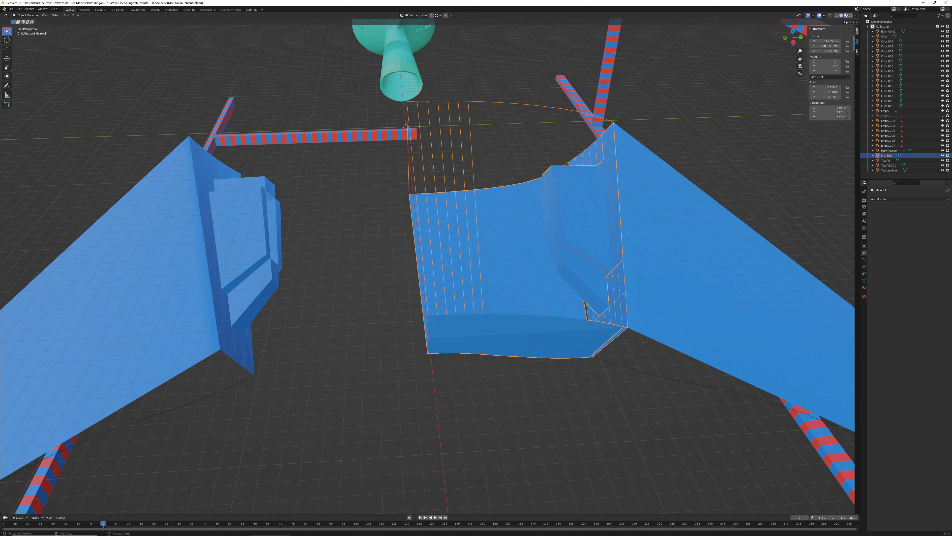
pyautogui.click(879, 199)
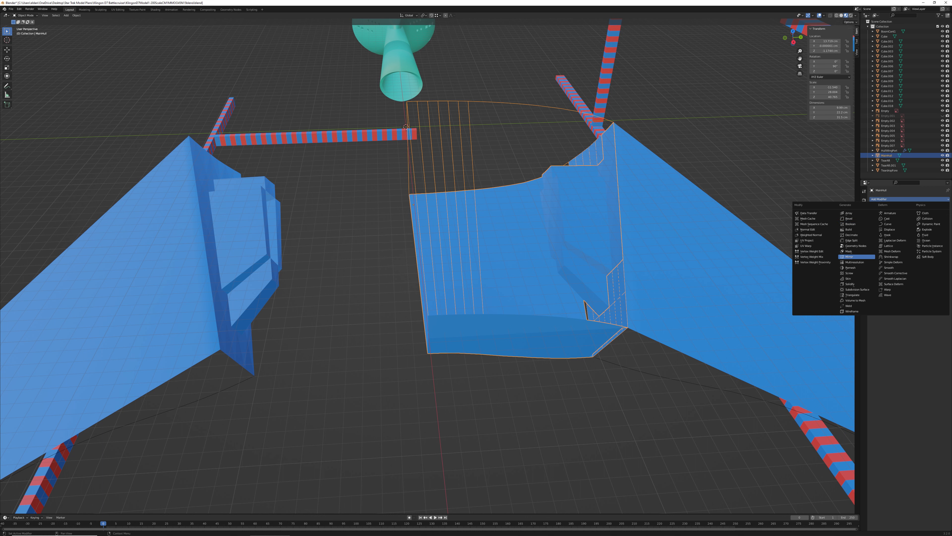
pyautogui.click(850, 257)
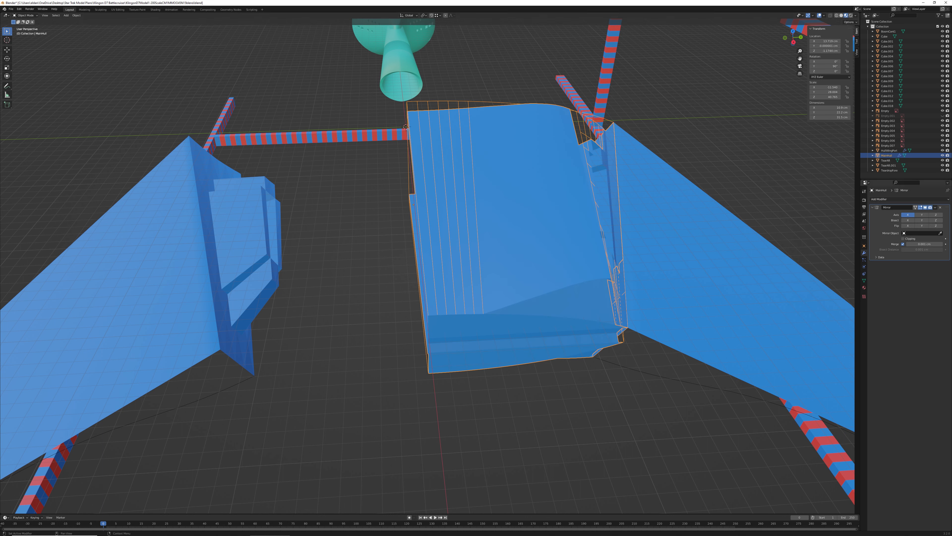
pyautogui.click(908, 215)
pyautogui.click(922, 215)
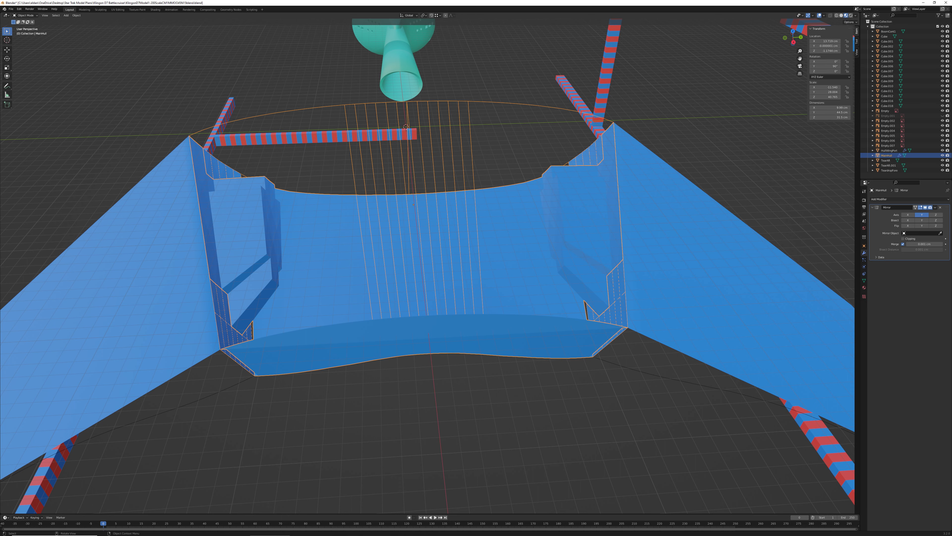
# Step: Examine the mirrored main hull and its joints with the wings from the rear, underside and front
pyautogui.moveTo(525, 285); pyautogui.dragTo(493, 279, button='middle')
pyautogui.scroll(-3, 520, 262)
pyautogui.scroll(3, 428, 263)
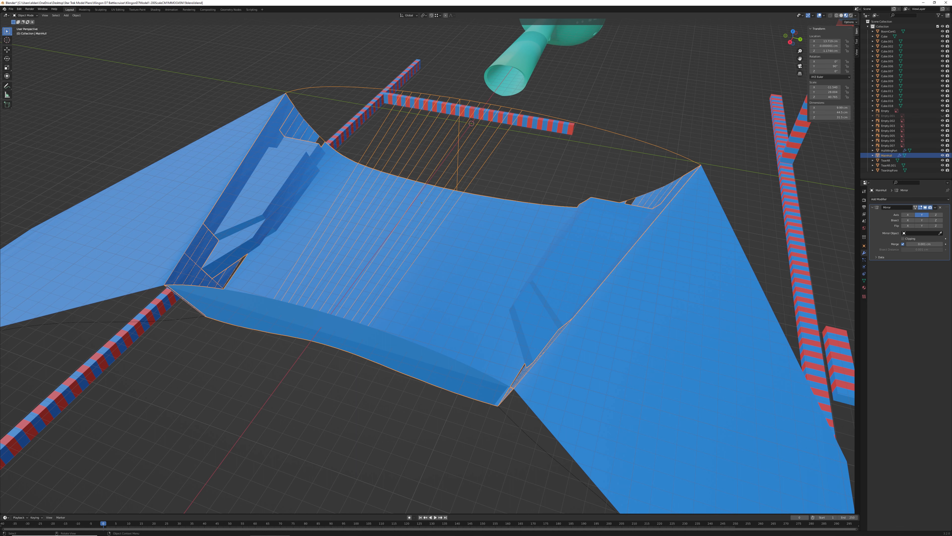
pyautogui.moveTo(428, 263); pyautogui.dragTo(645, 225, button='middle')
pyautogui.scroll(1, 625, 316)
pyautogui.scroll(1, 635, 320)
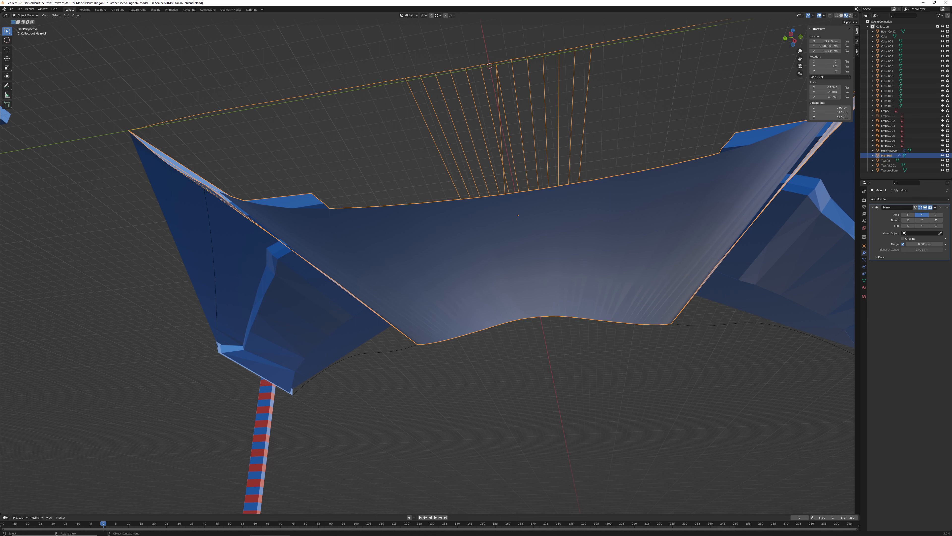
pyautogui.moveTo(645, 225); pyautogui.dragTo(540, 162, button='middle')
pyautogui.moveTo(427, 287); pyautogui.dragTo(497, 245, button='middle')
pyautogui.scroll(-5, 417, 271)
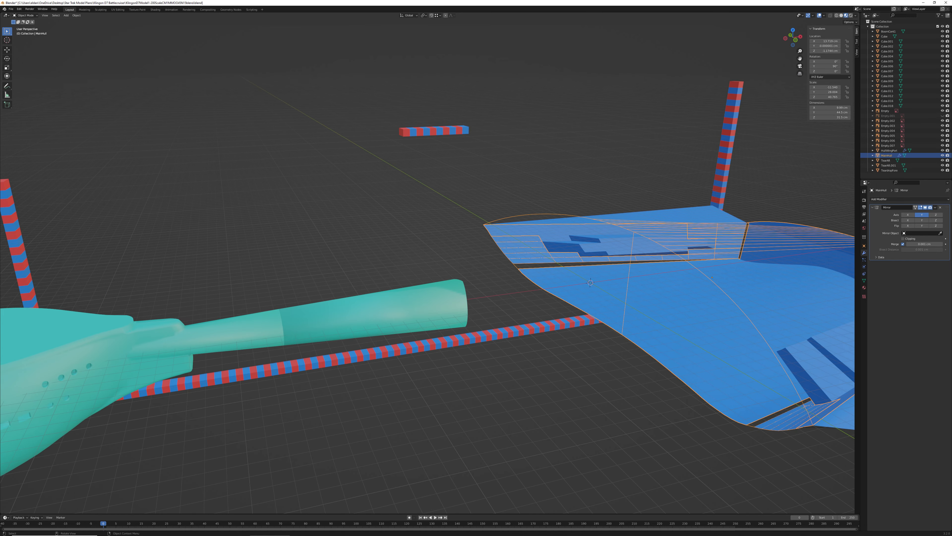
pyautogui.scroll(-2, 497, 245)
pyautogui.moveTo(497, 245); pyautogui.dragTo(504, 351, button='middle')
pyautogui.scroll(2, 505, 351)
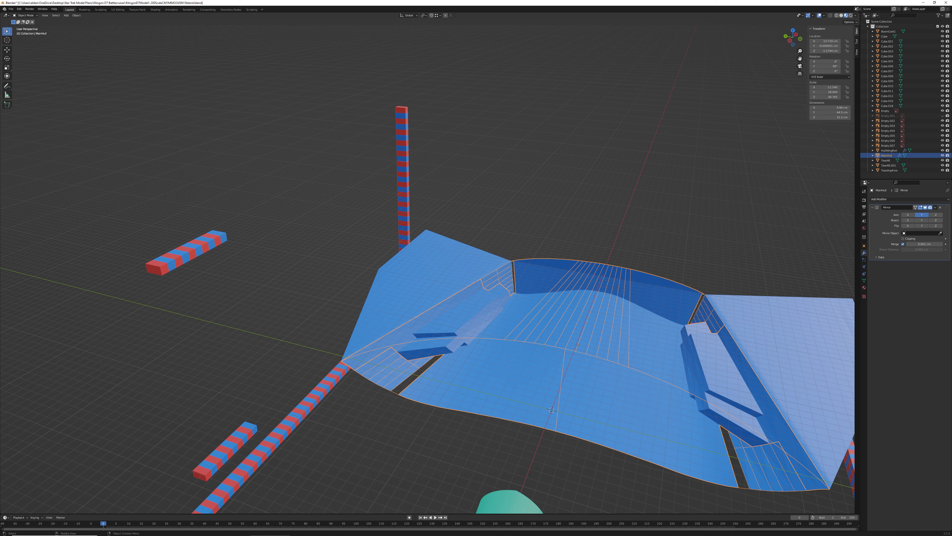
pyautogui.scroll(-3, 504, 338)
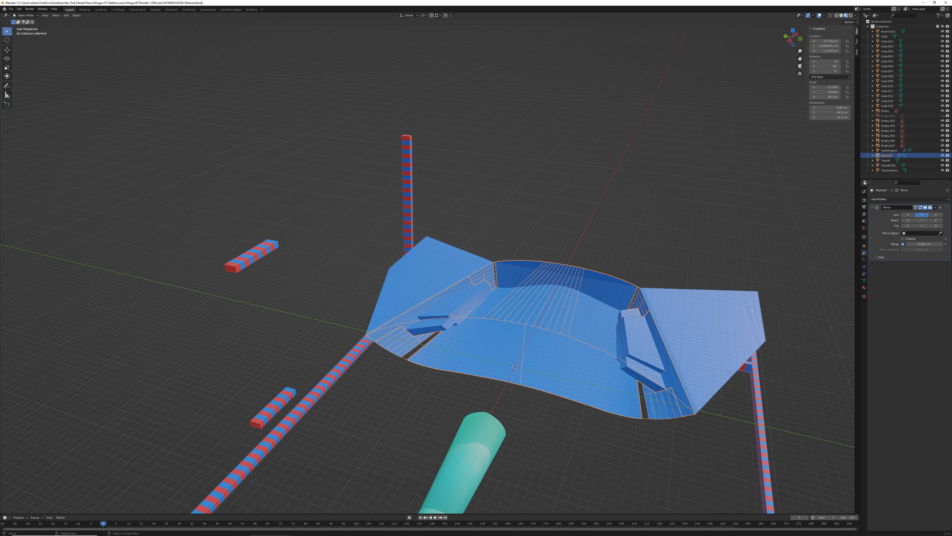
pyautogui.moveTo(504, 338); pyautogui.dragTo(469, 337, button='middle')
pyautogui.scroll(2, 469, 335)
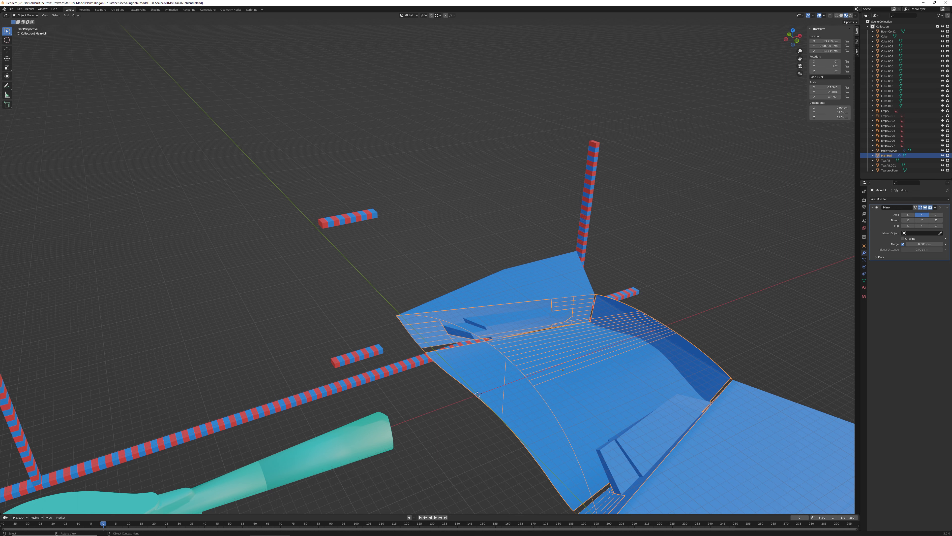
pyautogui.scroll(-2, 469, 337)
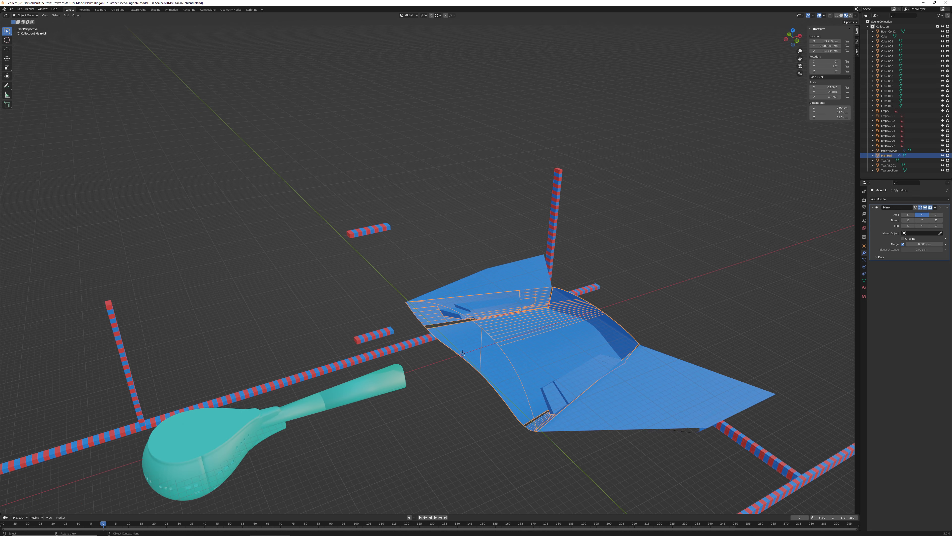
pyautogui.moveTo(469, 337); pyautogui.dragTo(463, 328, button='middle')
pyautogui.scroll(-2, 462, 328)
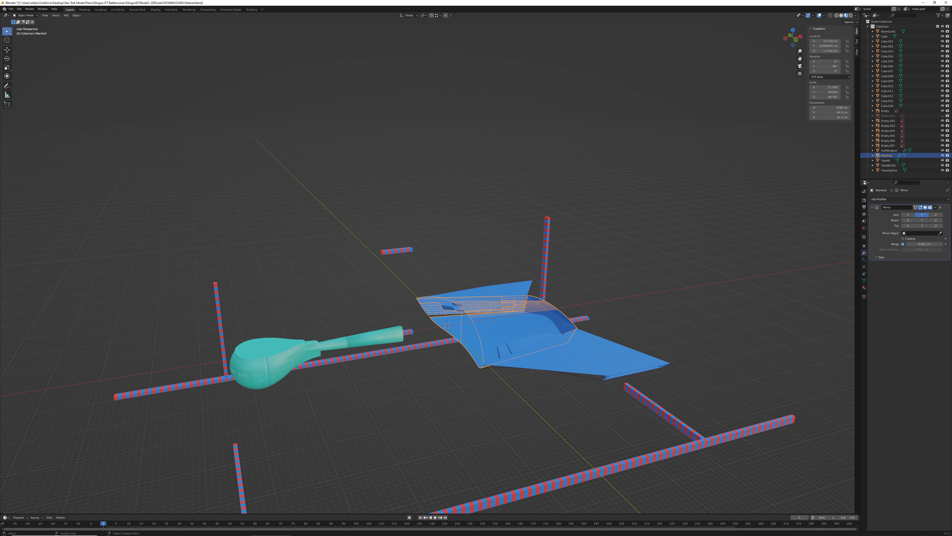
# Step: Examine the side profile and underside of the hull and wings, and their alignment with the neck section
pyautogui.moveTo(463, 328)
pyautogui.mouseDown(button='middle')
pyautogui.moveTo(517, 330)
pyautogui.moveTo(528, 342)
pyautogui.moveTo(435, 267)
pyautogui.moveTo(448, 297)
pyautogui.moveTo(439, 237)
pyautogui.moveTo(427, 240)
pyautogui.moveTo(420, 225)
pyautogui.moveTo(405, 252)
pyautogui.moveTo(298, 258)
pyautogui.moveTo(356, 236)
pyautogui.moveTo(323, 237)
pyautogui.moveTo(331, 259)
pyautogui.moveTo(318, 238)
pyautogui.mouseUp(button='middle')
pyautogui.scroll(3, 528, 342)
pyautogui.scroll(-3, 459, 290)
pyautogui.scroll(2, 448, 296)
pyautogui.scroll(-2, 444, 258)
pyautogui.scroll(1, 359, 260)
pyautogui.scroll(-1, 359, 260)
pyautogui.scroll(1, 326, 262)
pyautogui.scroll(2, 313, 261)
pyautogui.scroll(-2, 322, 237)
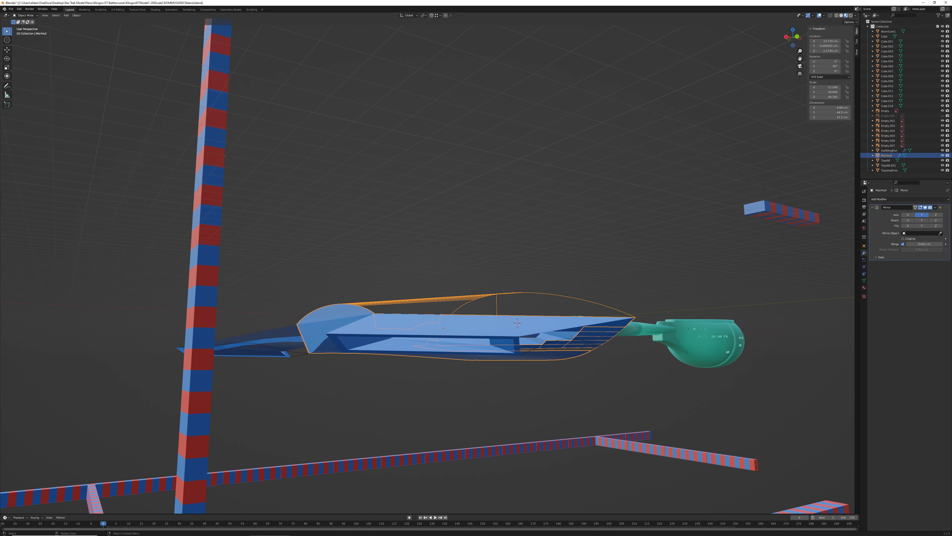
pyautogui.moveTo(318, 238); pyautogui.dragTo(378, 244, button='middle')
pyautogui.scroll(2, 392, 259)
pyautogui.scroll(1, 372, 276)
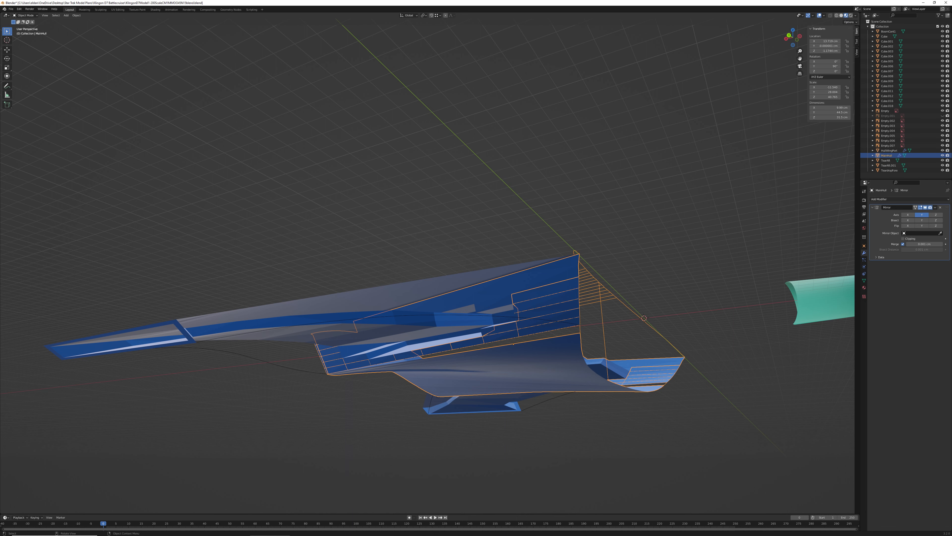
pyautogui.moveTo(431, 263); pyautogui.dragTo(525, 274, button='middle')
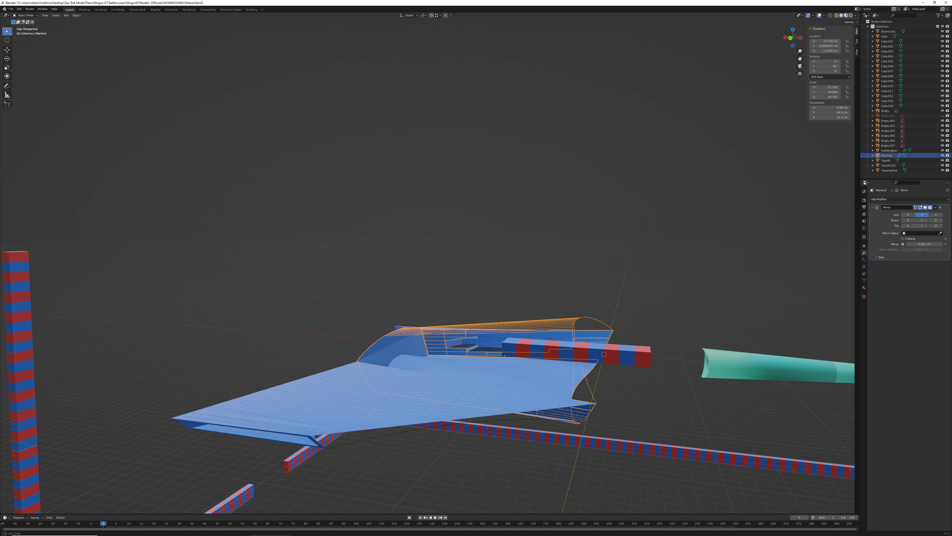
pyautogui.moveTo(510, 385); pyautogui.dragTo(510, 372, button='middle')
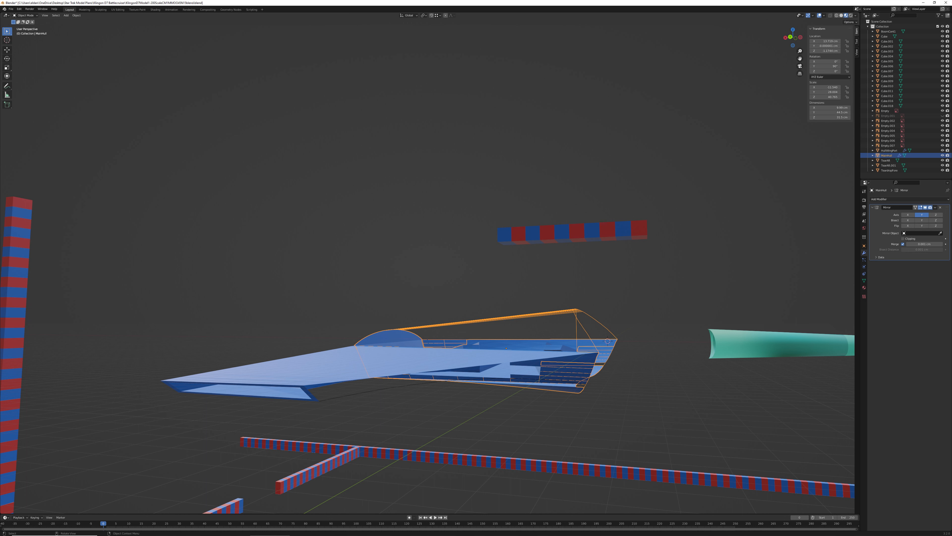
pyautogui.scroll(-2, 510, 372)
pyautogui.moveTo(510, 372); pyautogui.dragTo(305, 417, button='middle')
pyautogui.scroll(-2, 509, 372)
pyautogui.scroll(3, 306, 417)
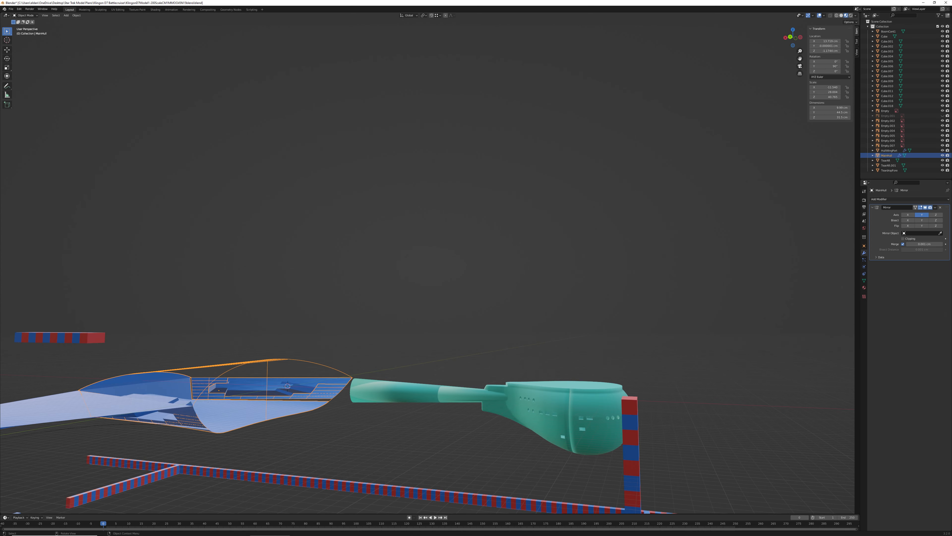
# Step: Move the front section of the bulbous head forward along the X axis, clear of the rest of the head
pyautogui.click(597, 409)
pyautogui.keyDown('shift'); pyautogui.moveTo(427, 278); pyautogui.dragTo(403, 272, button='middle'); pyautogui.keyUp('shift')
pyautogui.press('g')
pyautogui.press('x')
pyautogui.click(555, 273)
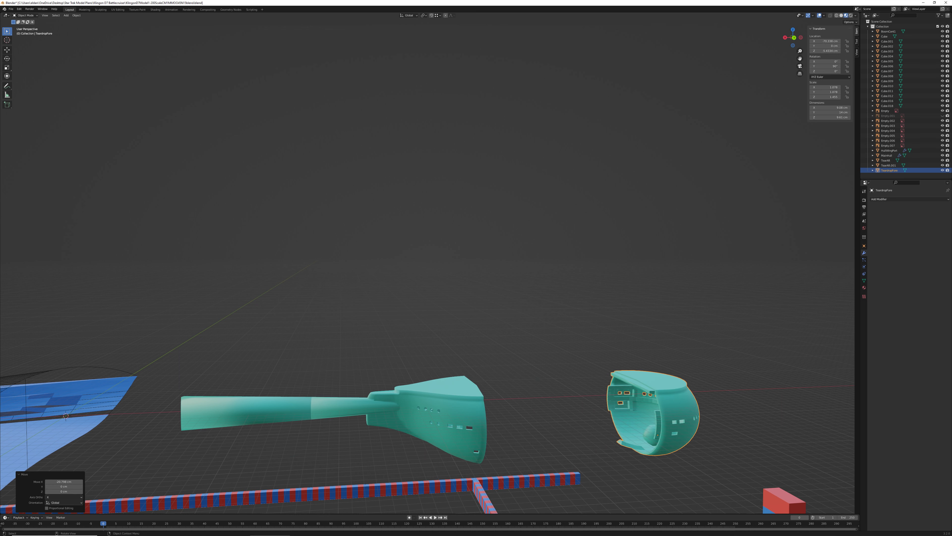
# Step: Examine the hollow interiors and window openings of the two separated head sections
pyautogui.moveTo(554, 274); pyautogui.dragTo(615, 281, button='middle')
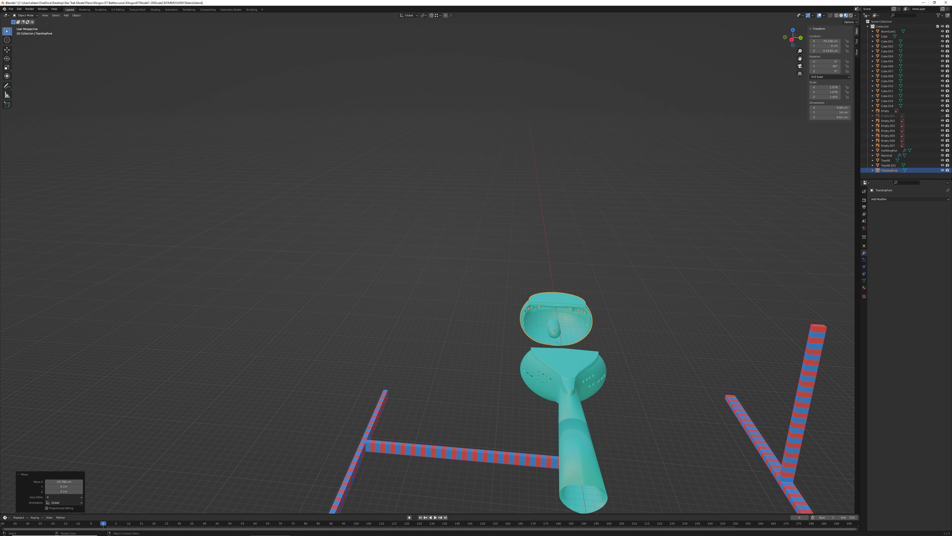
pyautogui.scroll(1, 427, 267)
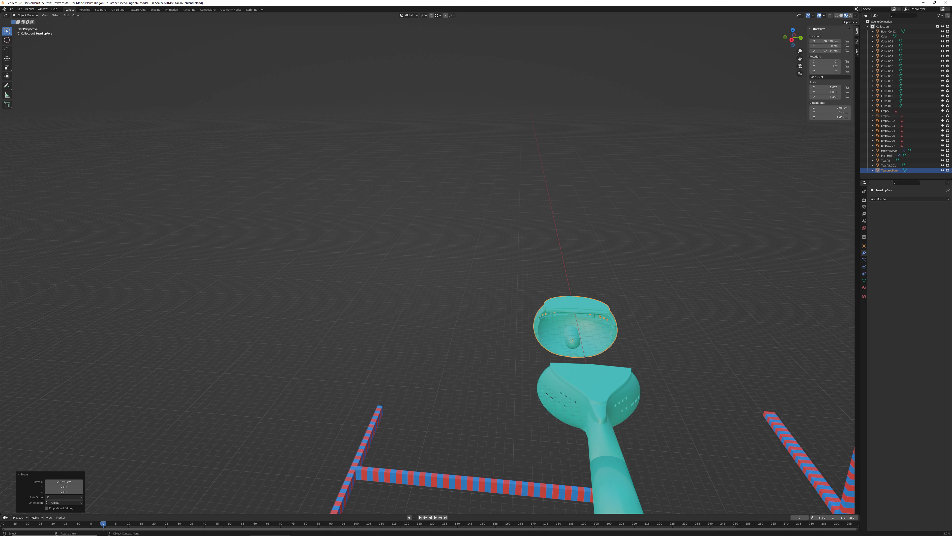
pyautogui.moveTo(427, 266)
pyautogui.mouseDown(button='middle')
pyautogui.moveTo(452, 276)
pyautogui.moveTo(468, 269)
pyautogui.moveTo(436, 276)
pyautogui.moveTo(456, 292)
pyautogui.moveTo(431, 243)
pyautogui.moveTo(397, 261)
pyautogui.moveTo(386, 280)
pyautogui.moveTo(353, 282)
pyautogui.moveTo(420, 262)
pyautogui.moveTo(405, 253)
pyautogui.moveTo(392, 267)
pyautogui.moveTo(424, 269)
pyautogui.moveTo(410, 268)
pyautogui.mouseUp(button='middle')
pyautogui.scroll(1, 457, 292)
pyautogui.scroll(5, 427, 266)
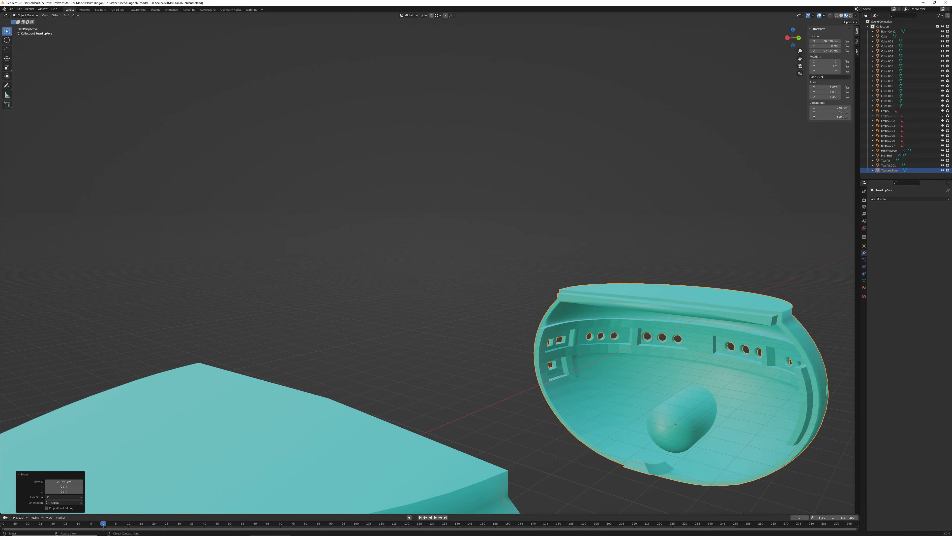
pyautogui.moveTo(427, 266)
pyautogui.mouseDown(button='middle')
pyautogui.moveTo(351, 267)
pyautogui.moveTo(427, 266)
pyautogui.moveTo(420, 255)
pyautogui.moveTo(423, 263)
pyautogui.mouseUp(button='middle')
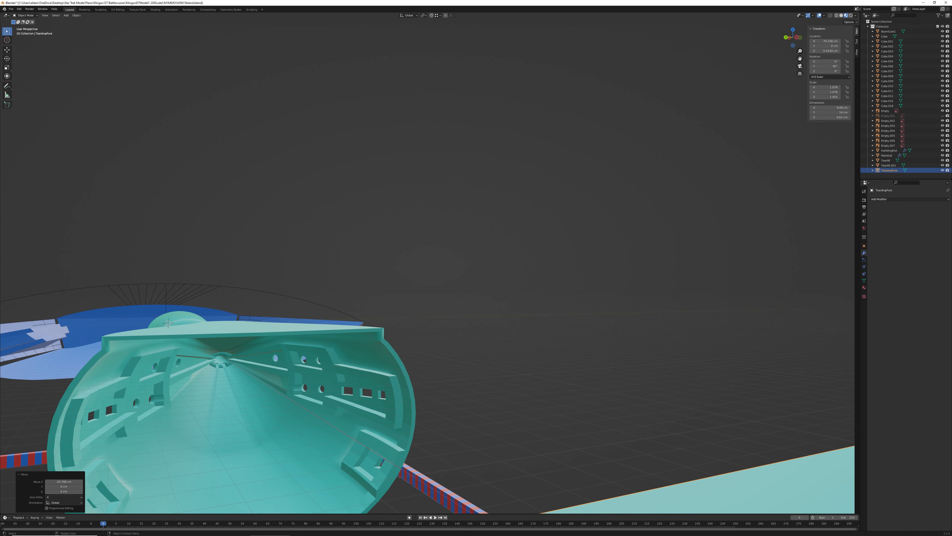
# Step: Move the neck connector tube about 12 cm backward along the X axis, out of the rear head section
pyautogui.moveTo(423, 262); pyautogui.dragTo(379, 282, button='middle')
pyautogui.scroll(-3, 427, 266)
pyautogui.scroll(-2, 427, 266)
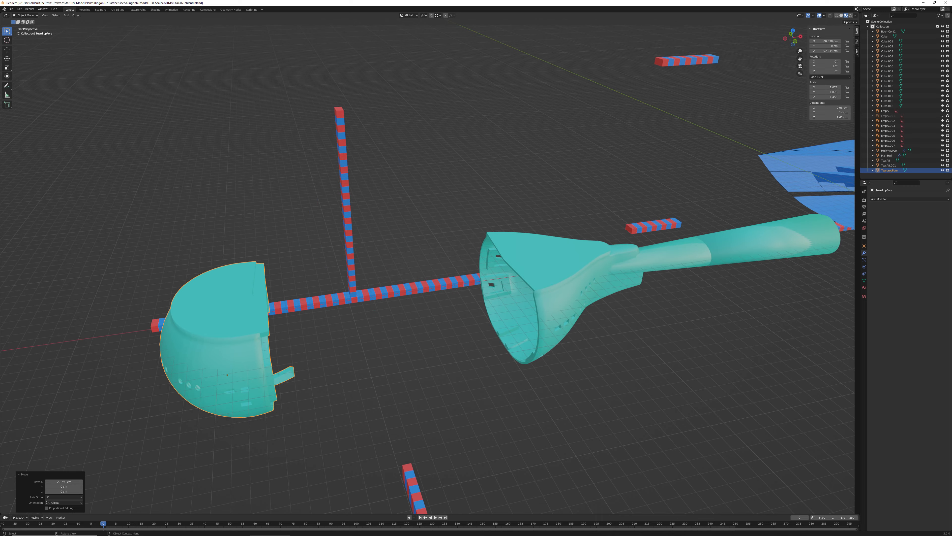
pyautogui.keyDown('shift'); pyautogui.moveTo(653, 248); pyautogui.dragTo(439, 292, button='middle'); pyautogui.keyUp('shift')
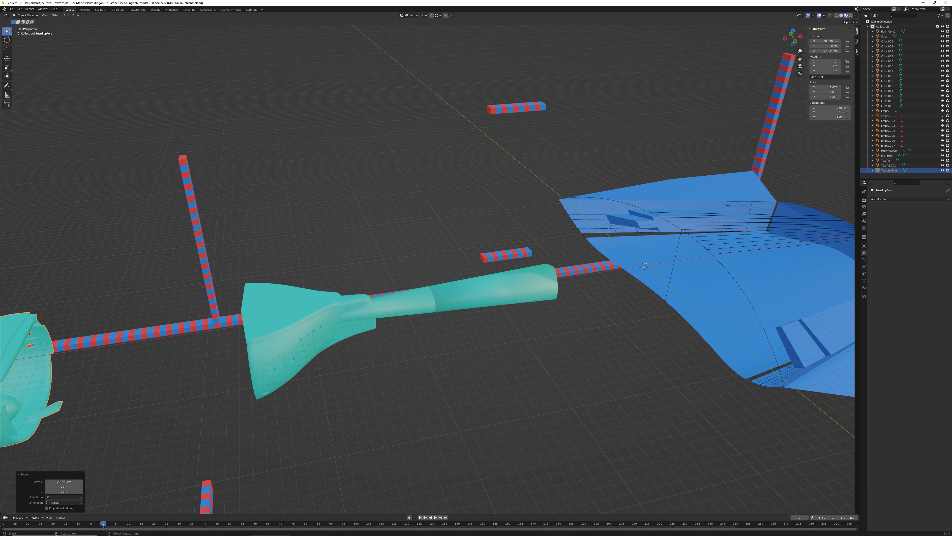
pyautogui.scroll(1, 450, 293)
pyautogui.click(480, 299)
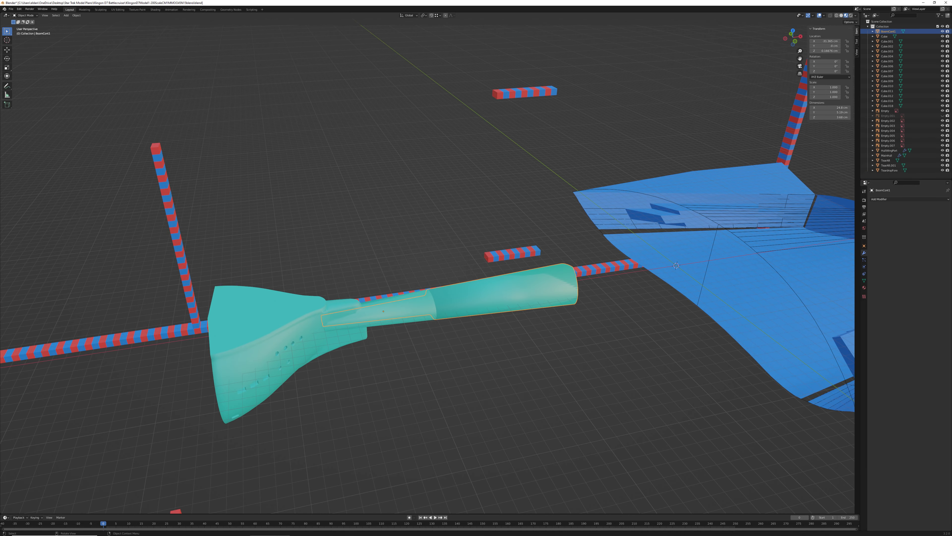
pyautogui.press('g')
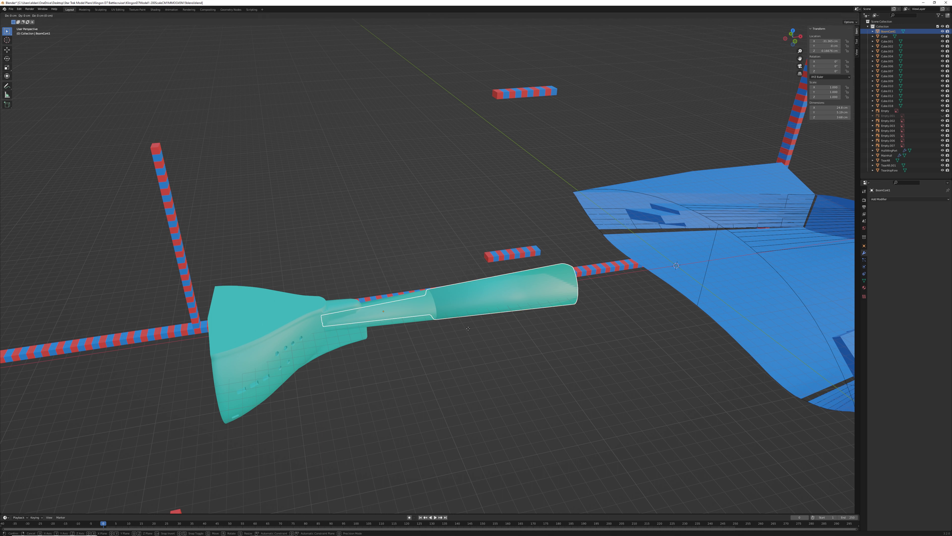
pyautogui.press('x')
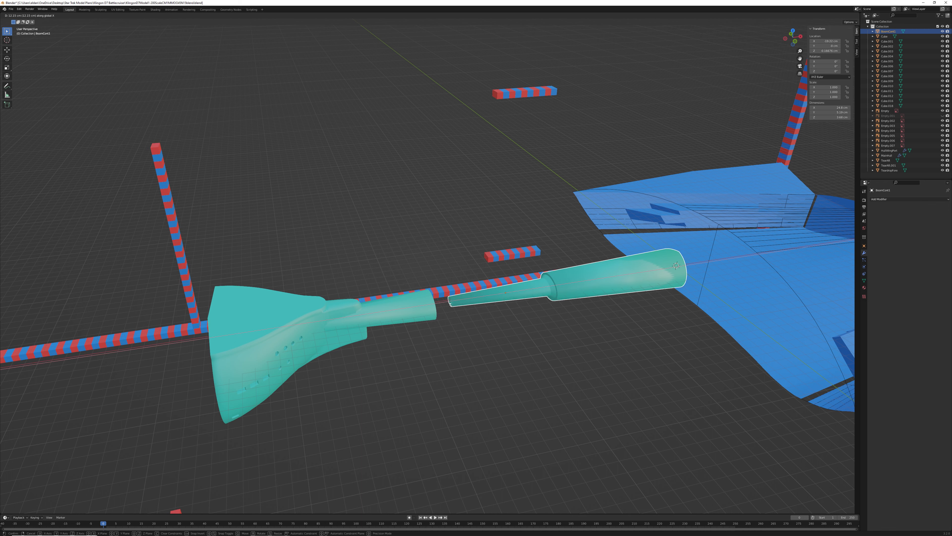
pyautogui.click(592, 330)
# Step: Examine the separated neck connector and its tapered insert from the side, between the rear head section and the hull
pyautogui.scroll(1, 592, 330)
pyautogui.scroll(1, 592, 330)
pyautogui.moveTo(593, 330); pyautogui.dragTo(581, 276, button='middle')
pyautogui.scroll(-3, 593, 297)
pyautogui.scroll(-3, 593, 297)
pyautogui.scroll(4, 582, 232)
pyautogui.scroll(-4, 581, 276)
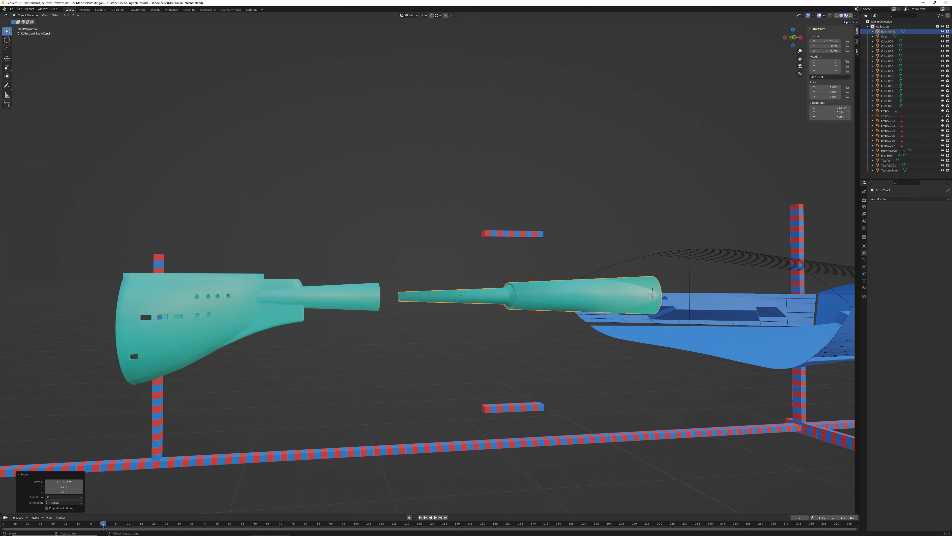
pyautogui.scroll(1, 581, 276)
pyautogui.scroll(-1, 623, 289)
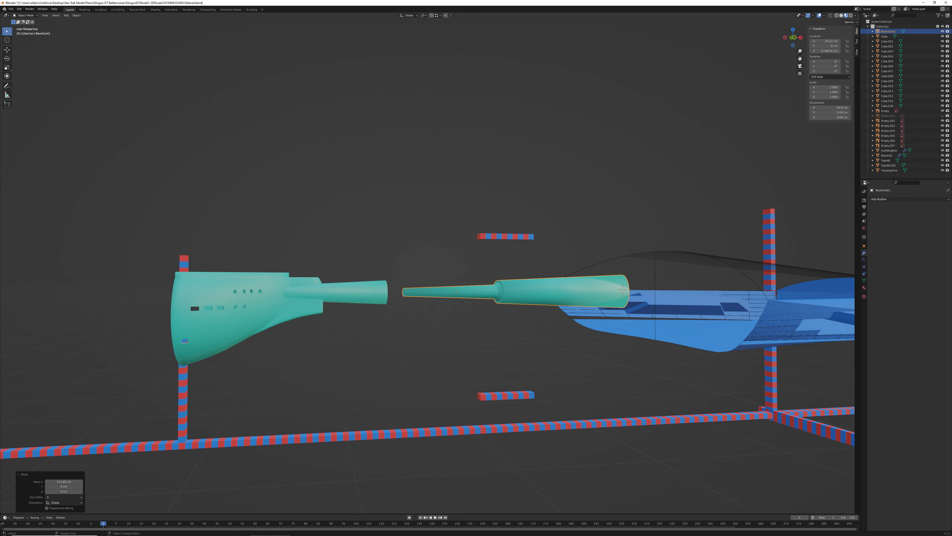
# Step: Compare the separated head and neck parts with the inboard profile blueprint in the front orthographic view
pyautogui.press('KP_1')
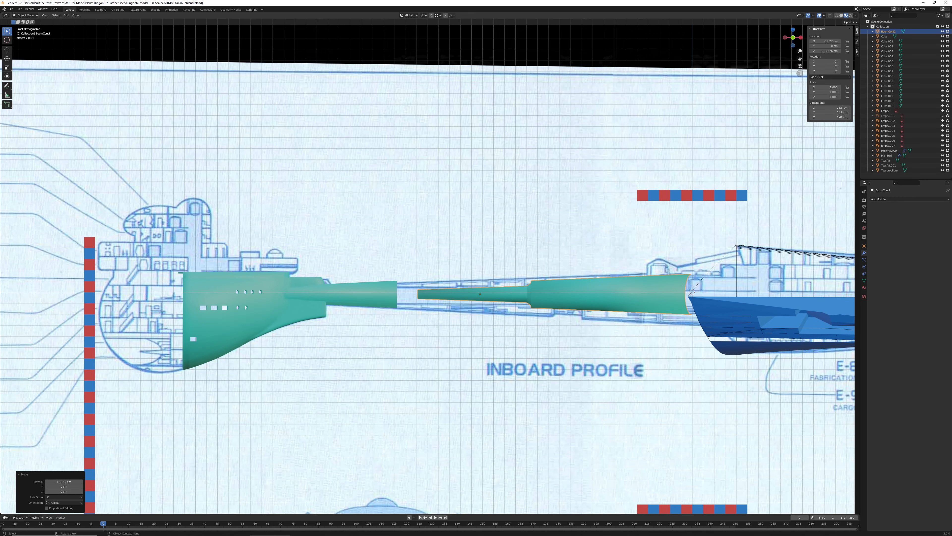
pyautogui.keyDown('shift'); pyautogui.moveTo(487, 263); pyautogui.dragTo(475, 225, button='middle'); pyautogui.keyUp('shift')
pyautogui.scroll(1, 458, 282)
pyautogui.scroll(-1, 458, 282)
pyautogui.scroll(-2, 487, 253)
pyautogui.scroll(2, 428, 265)
pyautogui.keyDown('shift'); pyautogui.moveTo(427, 265); pyautogui.dragTo(383, 284, button='middle'); pyautogui.keyUp('shift')
pyautogui.scroll(-2, 427, 265)
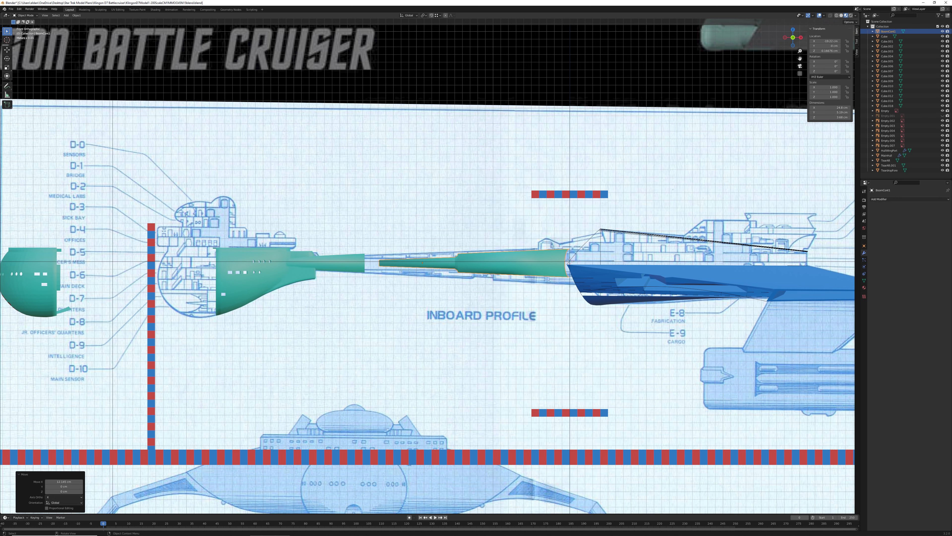
pyautogui.scroll(-1, 429, 265)
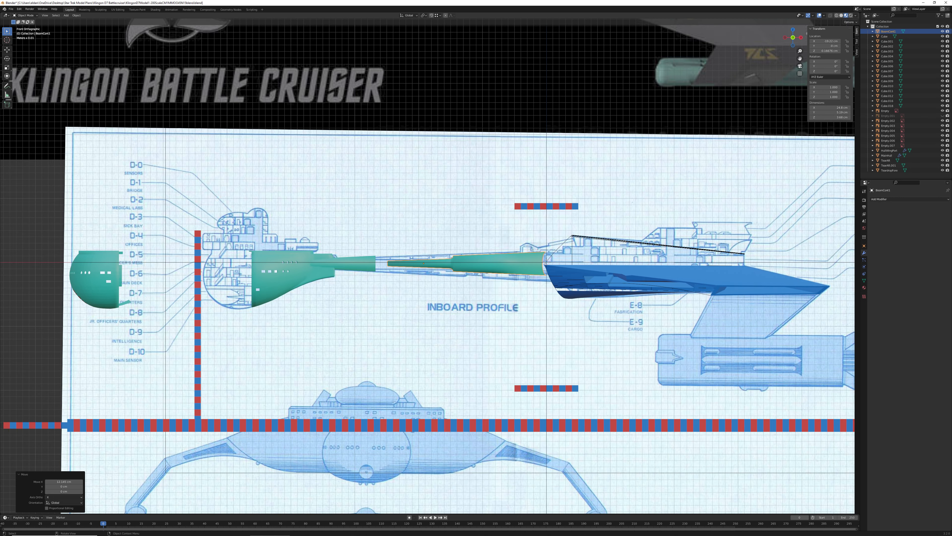
# Step: Isolate the neck connector in local view and examine its stepped tube shape
pyautogui.press('KP_Divide')
pyautogui.hotkey('alt', 'a')
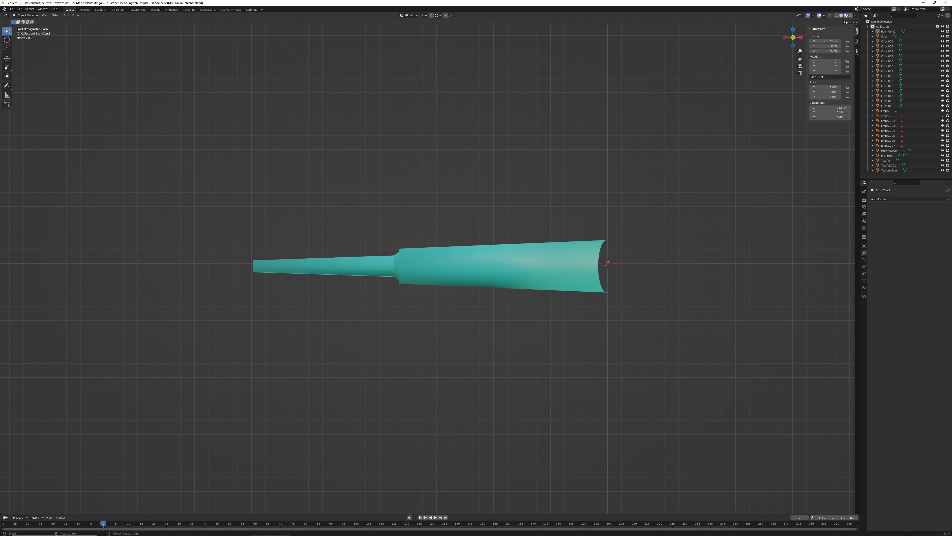
pyautogui.press('a')
pyautogui.scroll(2, 428, 268)
pyautogui.scroll(-3, 427, 269)
pyautogui.moveTo(427, 268); pyautogui.dragTo(430, 231, button='middle')
pyautogui.press('KP_Divide')
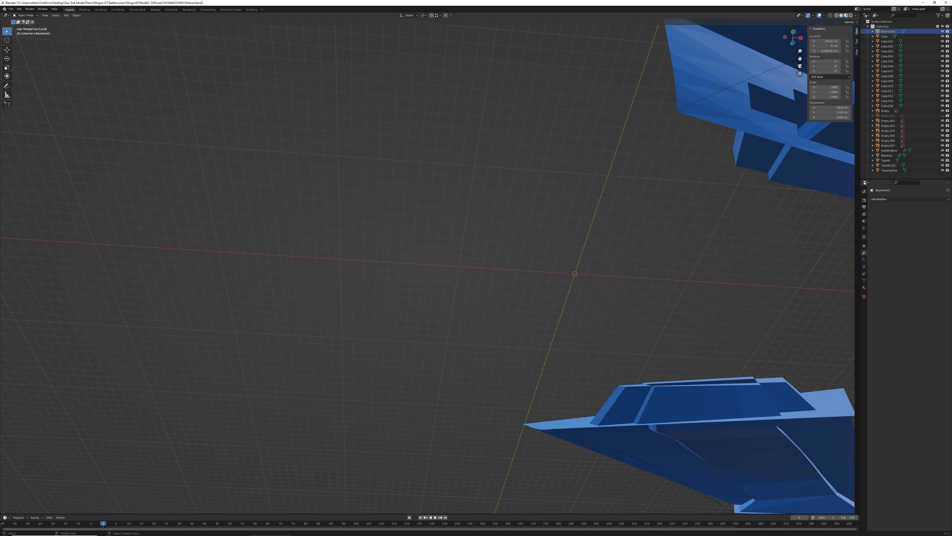
pyautogui.scroll(-8, 428, 268)
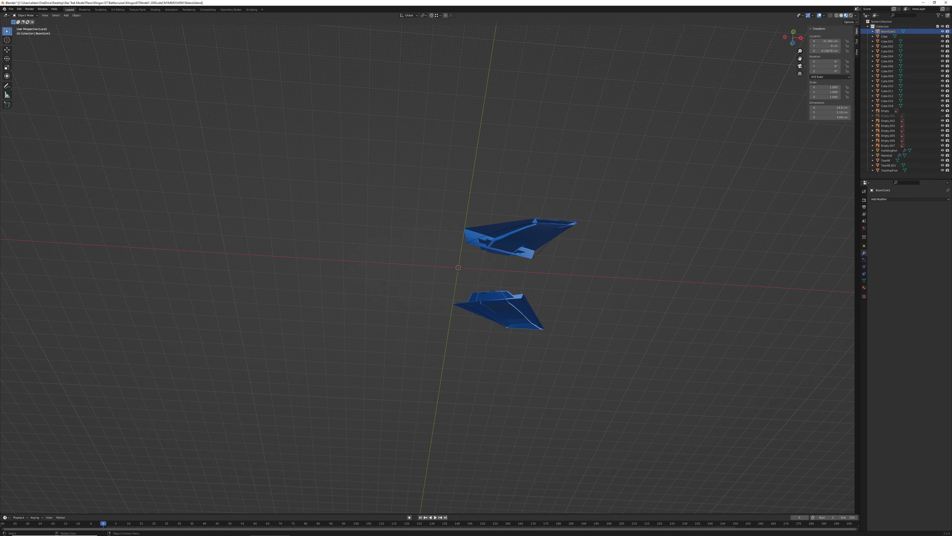
pyautogui.moveTo(431, 259); pyautogui.dragTo(418, 296, button='middle')
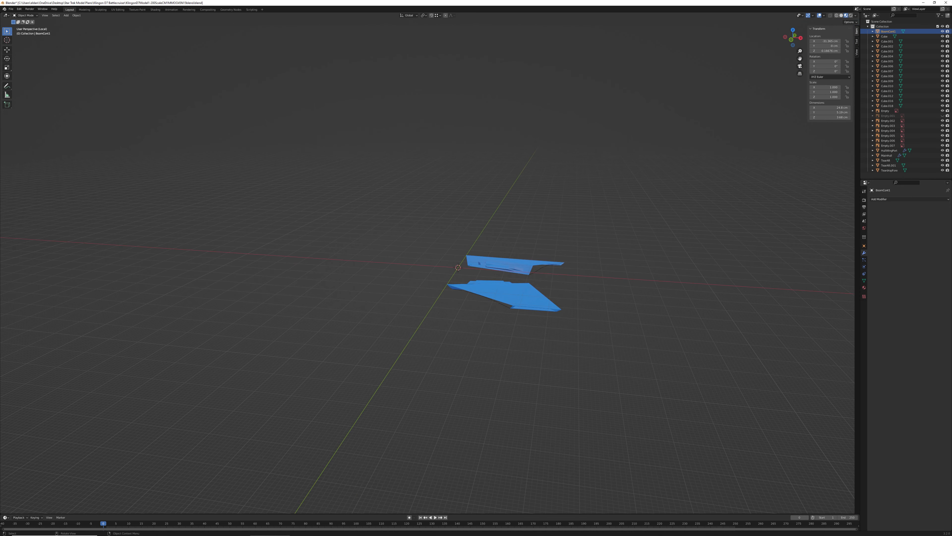
pyautogui.press('KP_1')
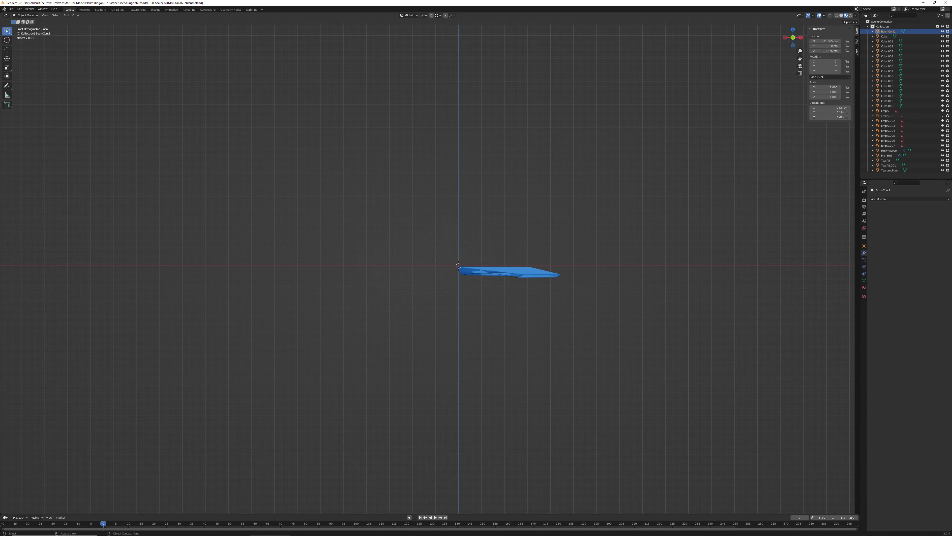
pyautogui.scroll(5, 428, 265)
pyautogui.click(890, 170)
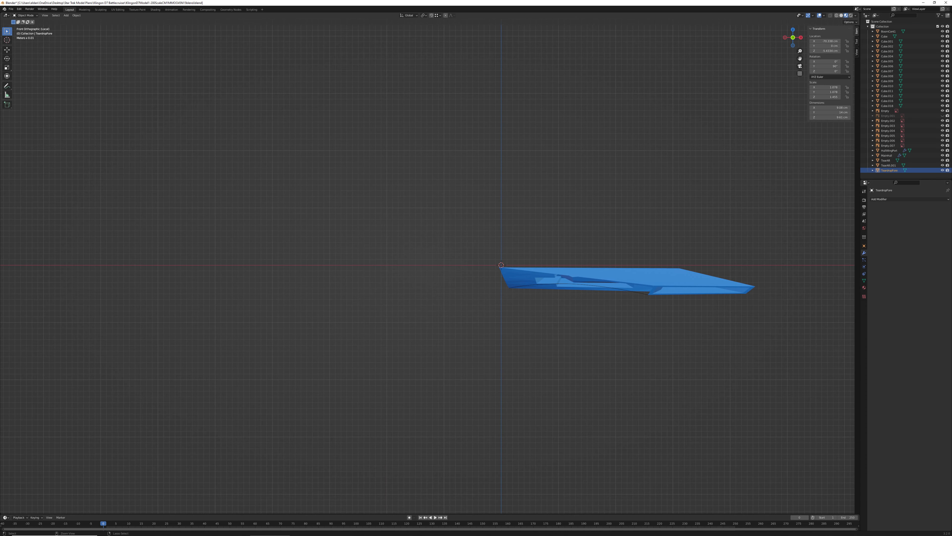
pyautogui.scroll(-1, 428, 265)
pyautogui.scroll(3, 428, 266)
pyautogui.scroll(-3, 428, 266)
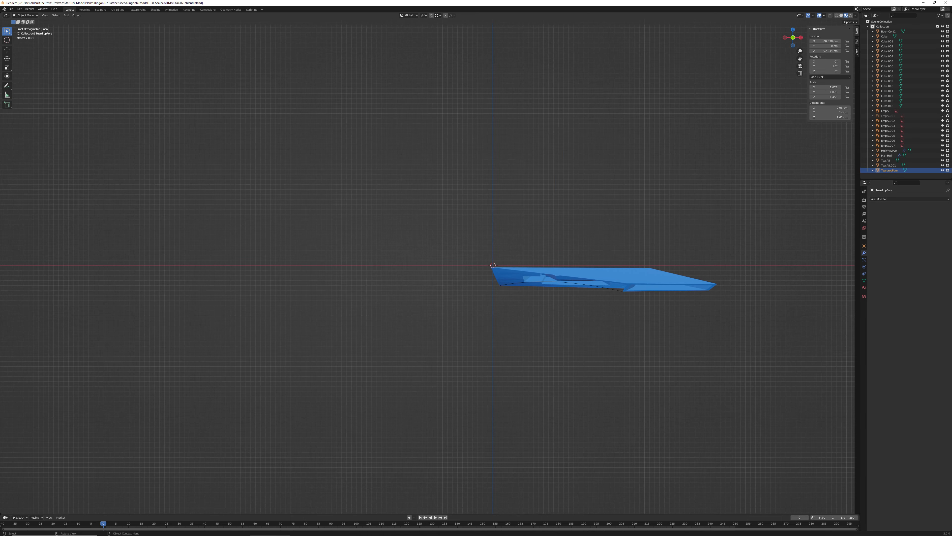
# Step: Revert the file to its last saved version and enter Edit Mode on the mirrored wing object
pyautogui.click(11, 9)
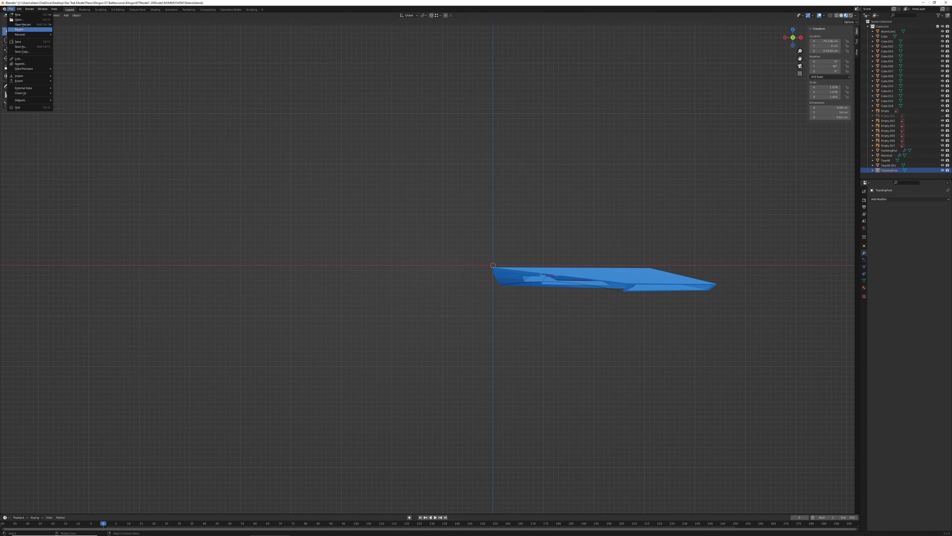
pyautogui.click(19, 29)
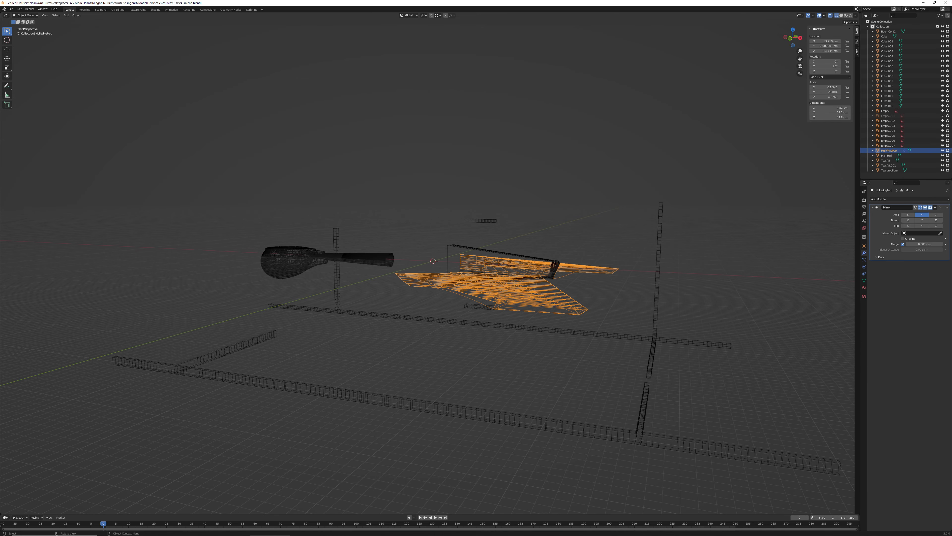
pyautogui.press('Tab')
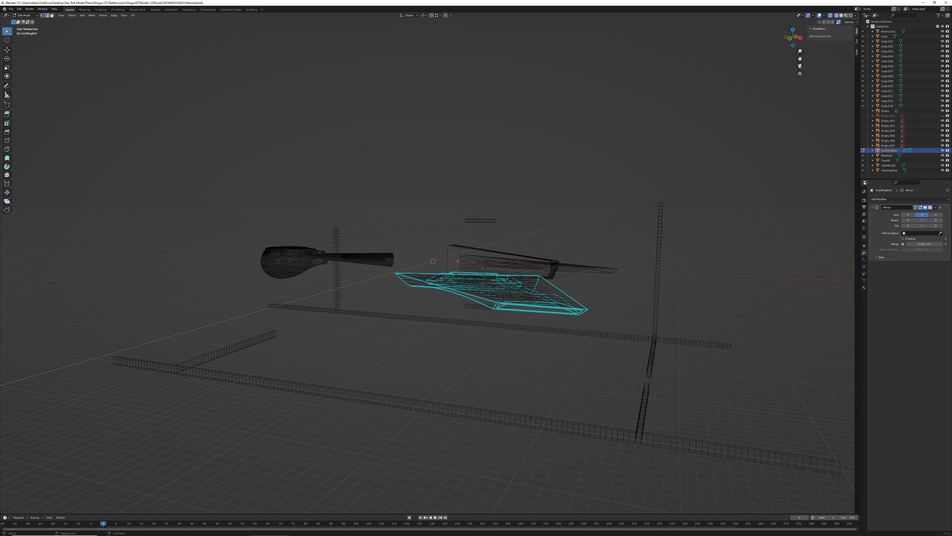